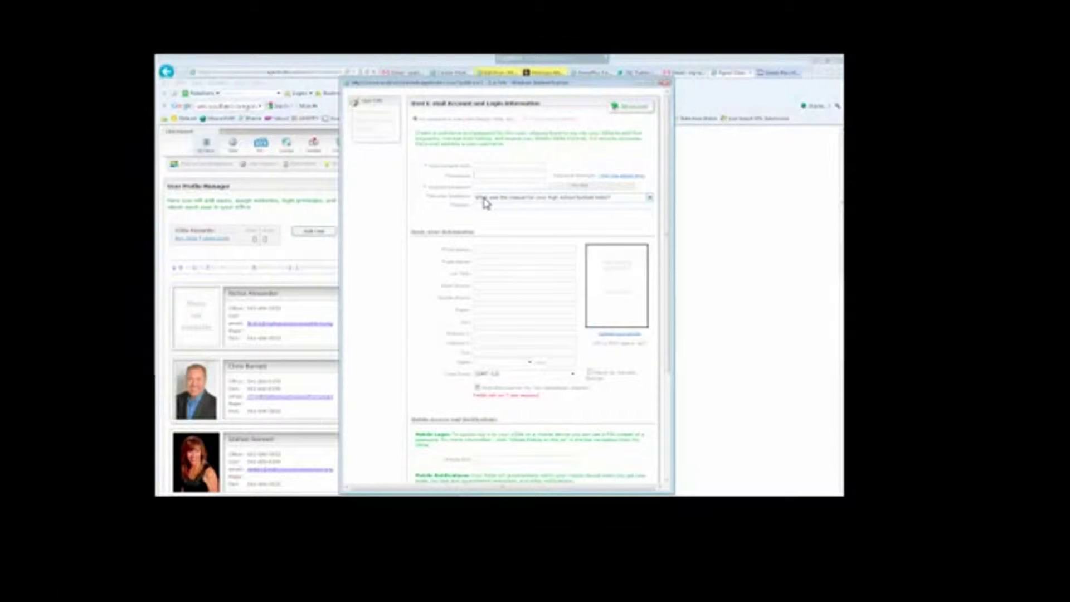
# - Choose the security question about the street you grew up on in the new-user form, then close the form without adding the user
pyautogui.click(485, 201)
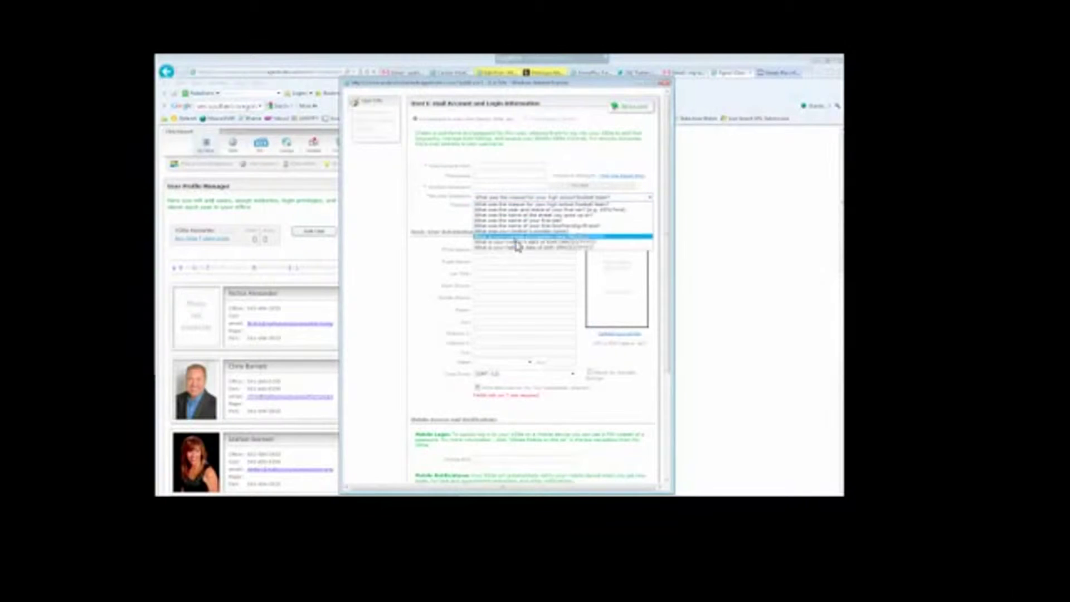
pyautogui.click(527, 217)
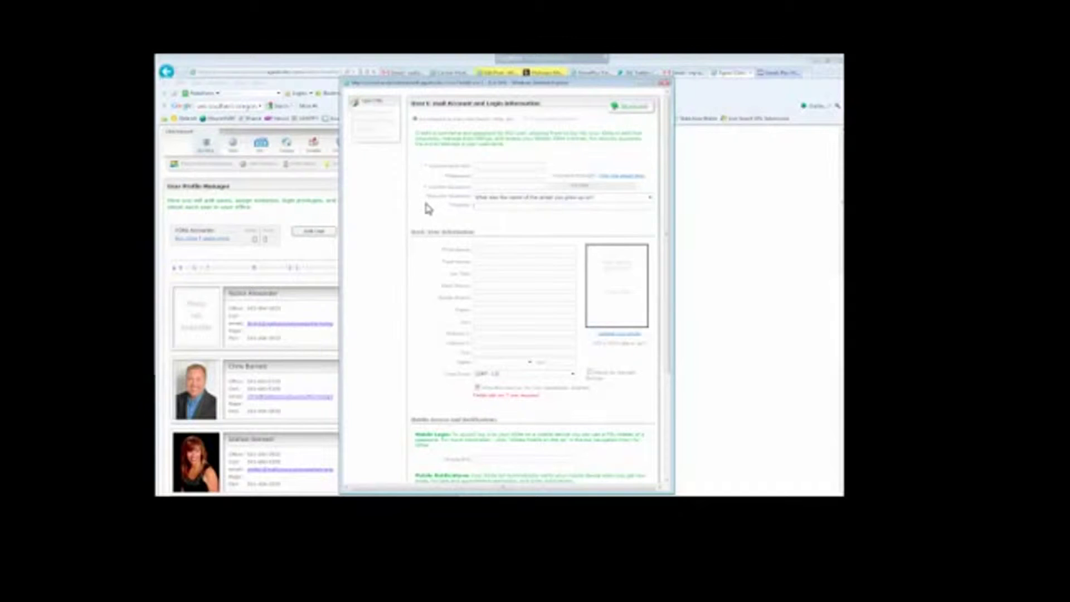
pyautogui.click(473, 247)
pyautogui.click(475, 297)
pyautogui.scroll(-3, 426, 198)
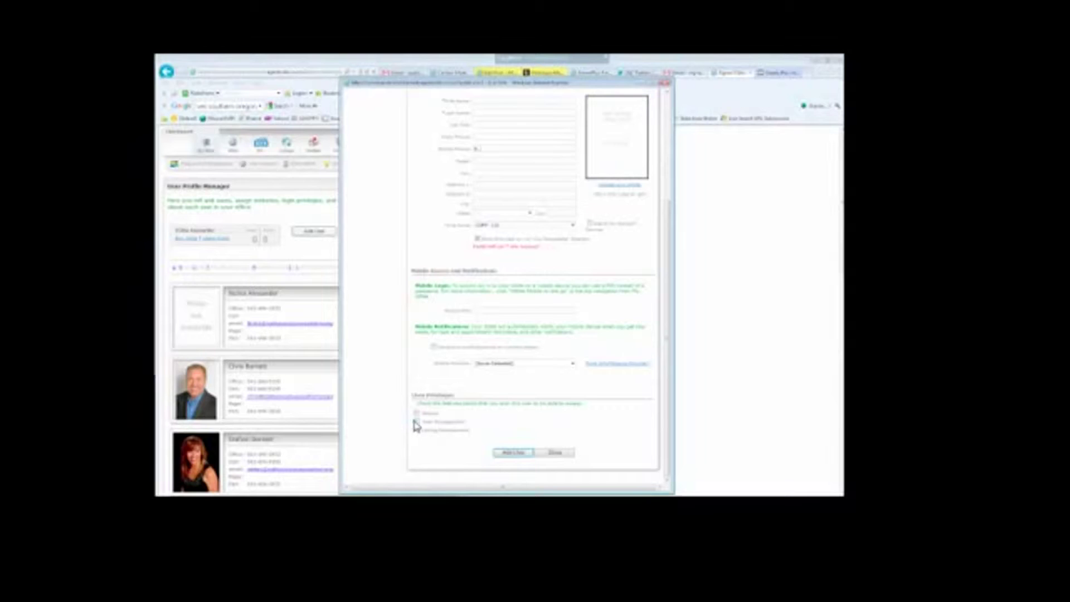
pyautogui.click(665, 83)
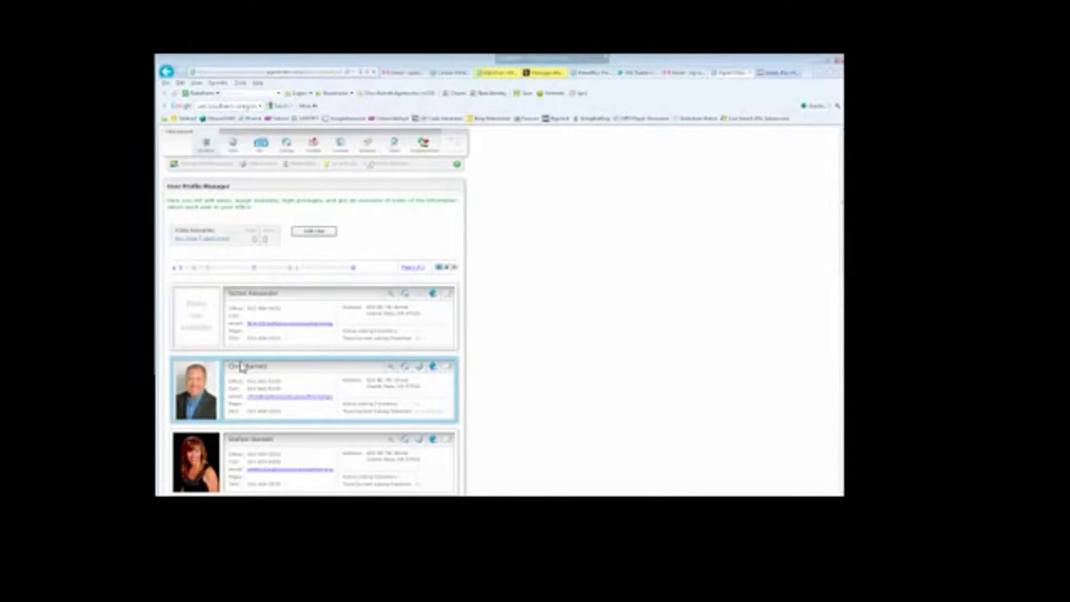
# - Look through the agent profiles listed in the User Profile Manager
pyautogui.scroll(-8, 329, 379)
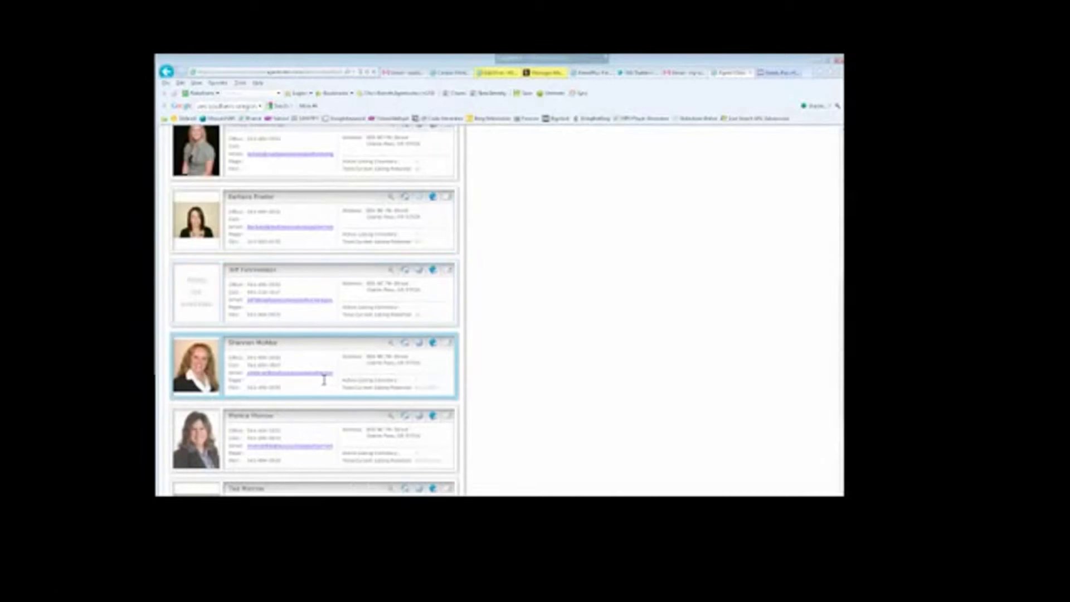
pyautogui.scroll(-3, 323, 379)
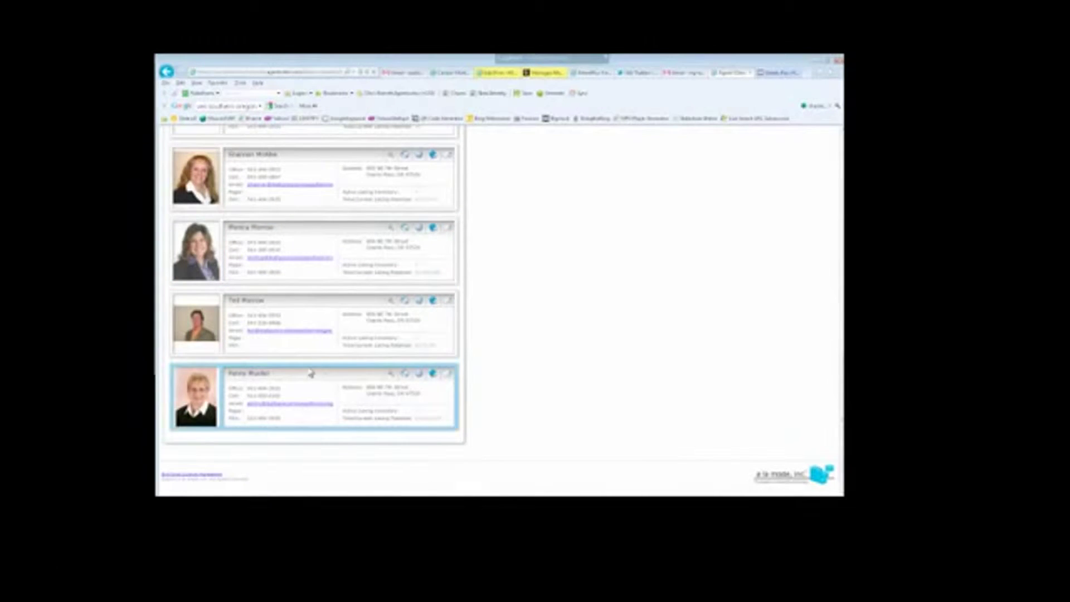
pyautogui.scroll(11, 315, 376)
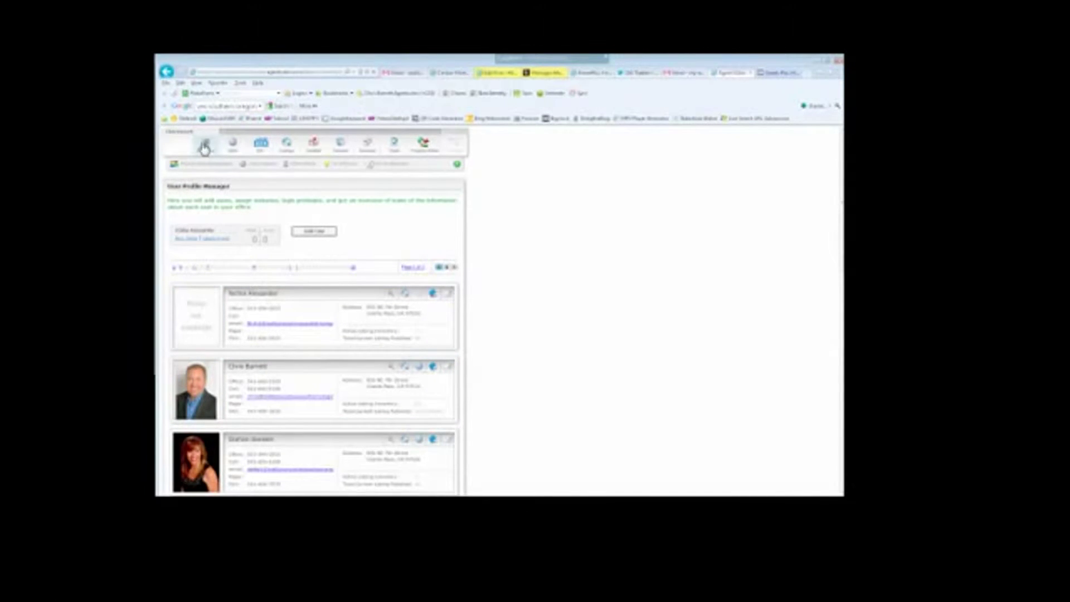
# - Go to the XSite Accounts page and create a new XSite from the account list with no template
pyautogui.click(257, 166)
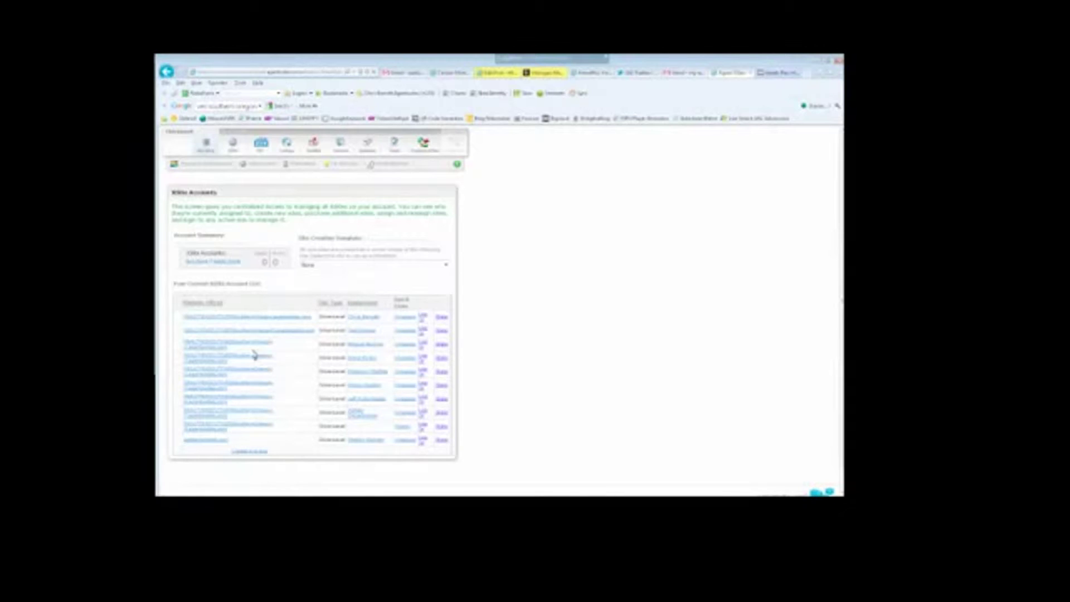
pyautogui.tripleClick(203, 348)
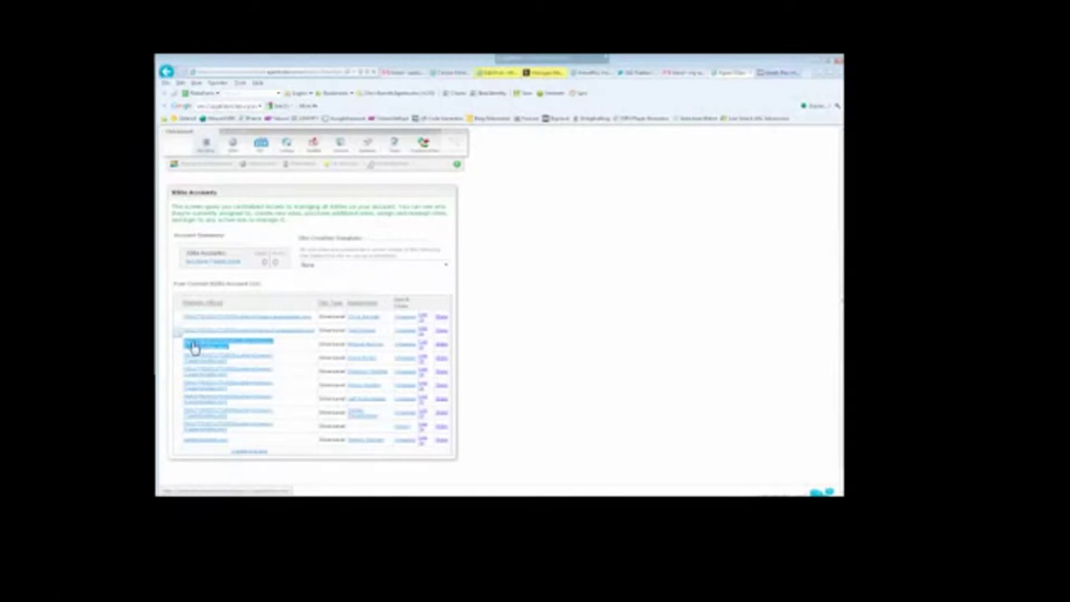
pyautogui.click(241, 353)
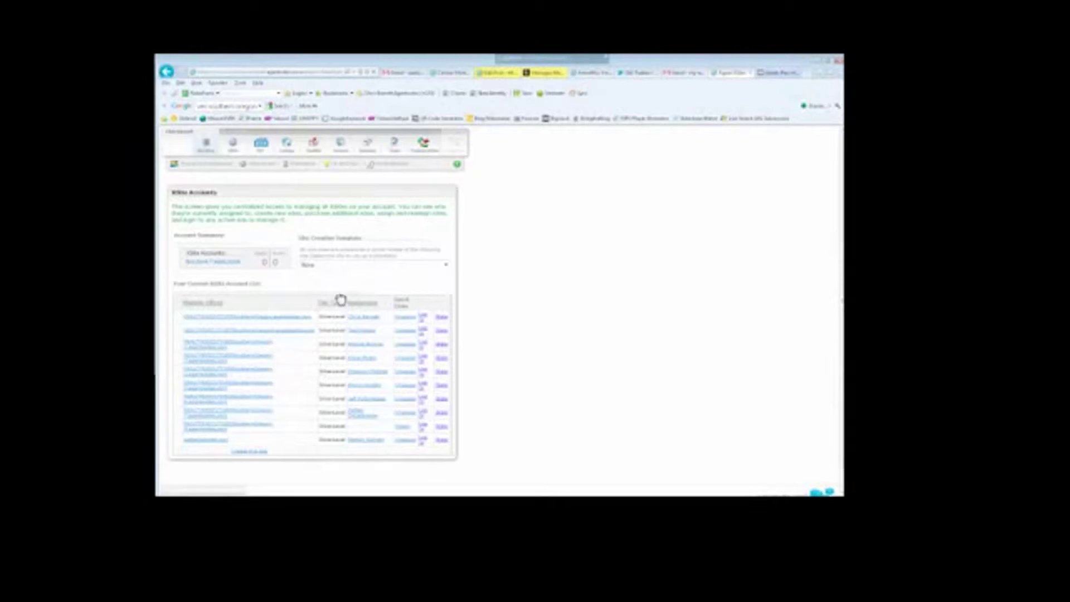
pyautogui.click(247, 452)
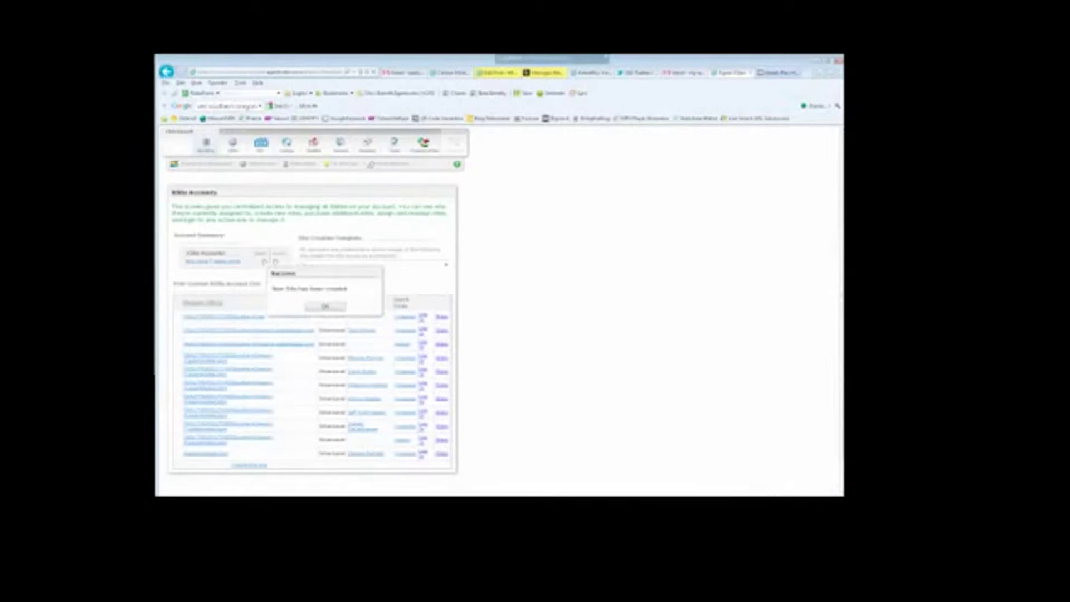
pyautogui.click(326, 307)
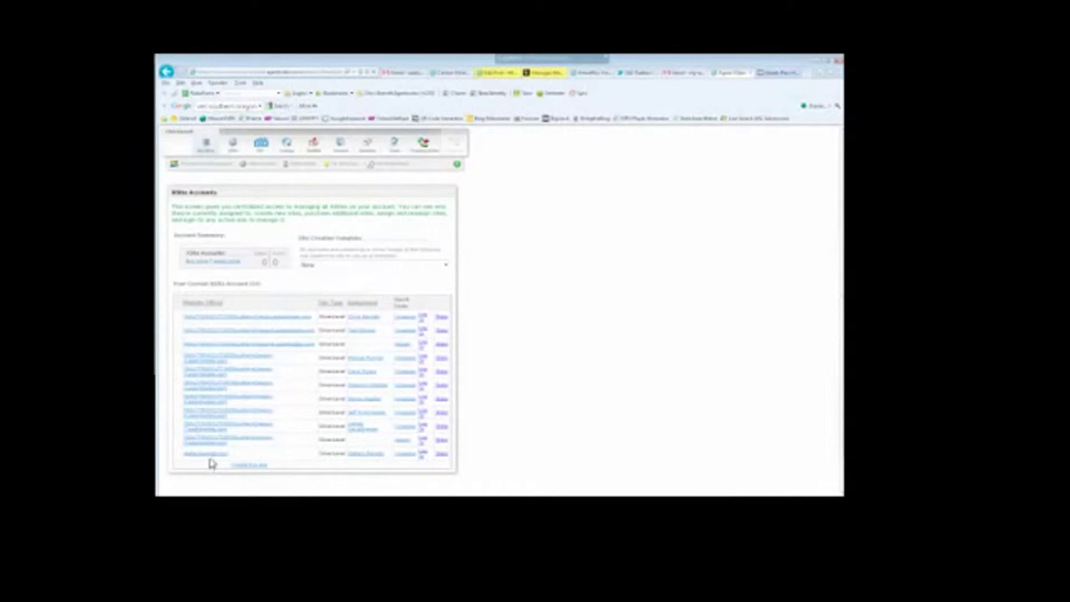
# - Try to assign the unassigned XSite near the end of the account list to an agent and continue to the assignment e-mail
pyautogui.moveTo(231, 444); pyautogui.dragTo(188, 445)
pyautogui.doubleClick(188, 446)
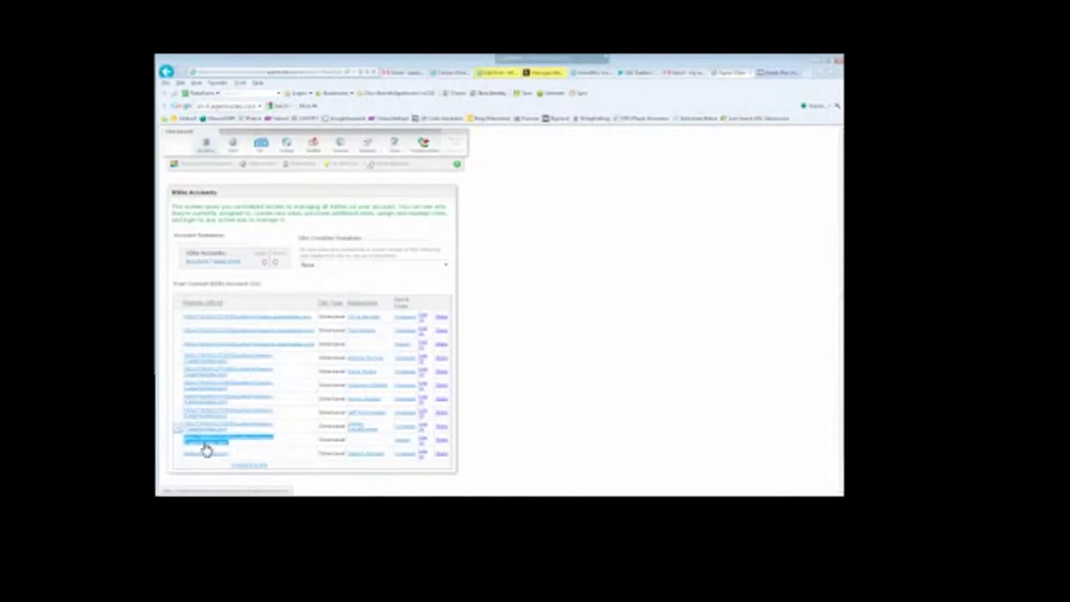
pyautogui.click(273, 449)
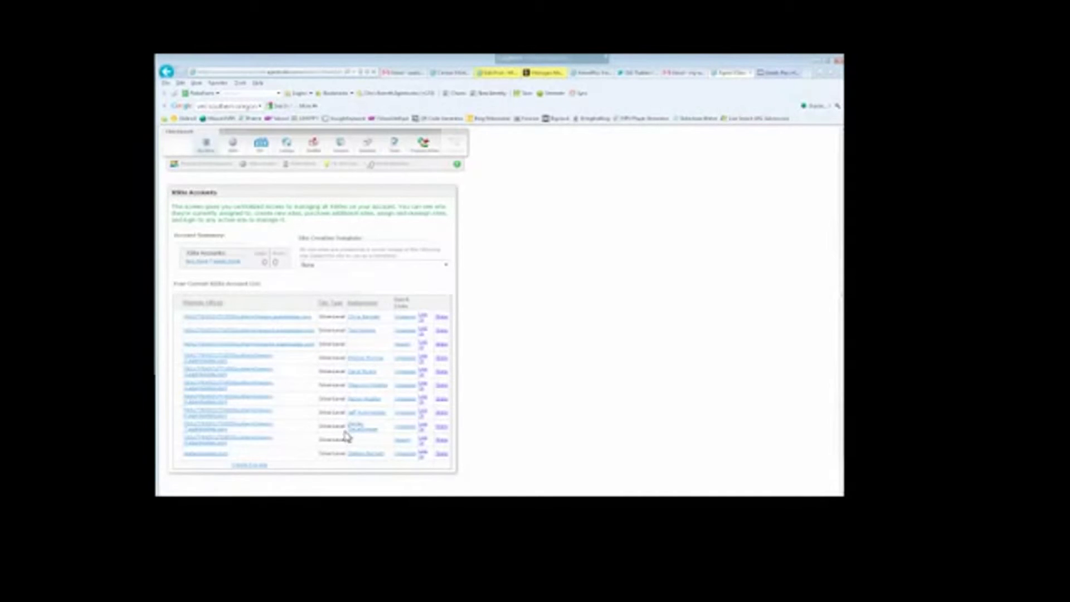
pyautogui.click(404, 442)
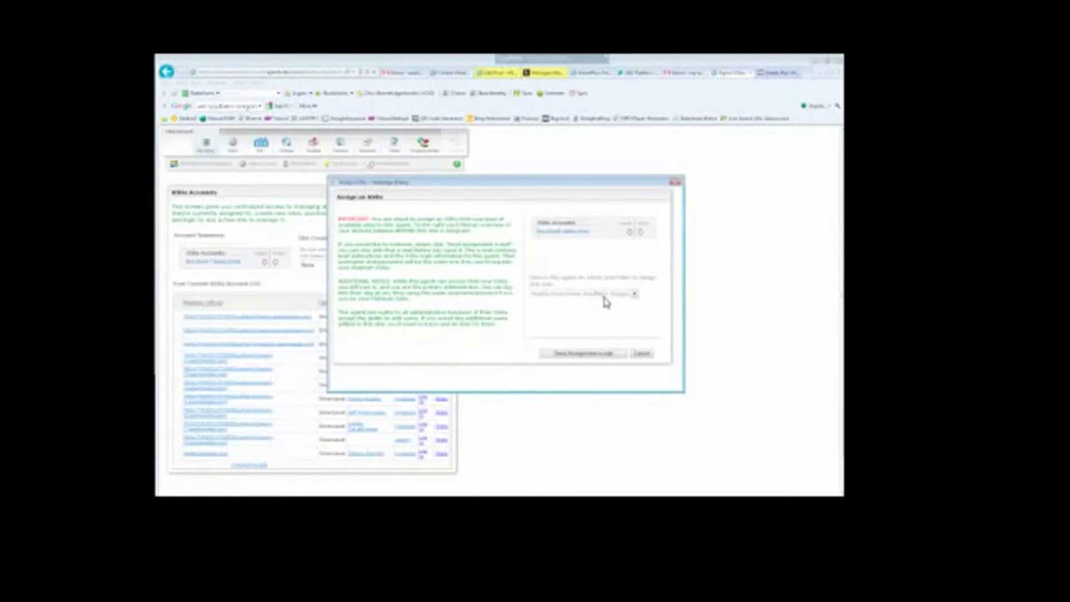
pyautogui.click(604, 294)
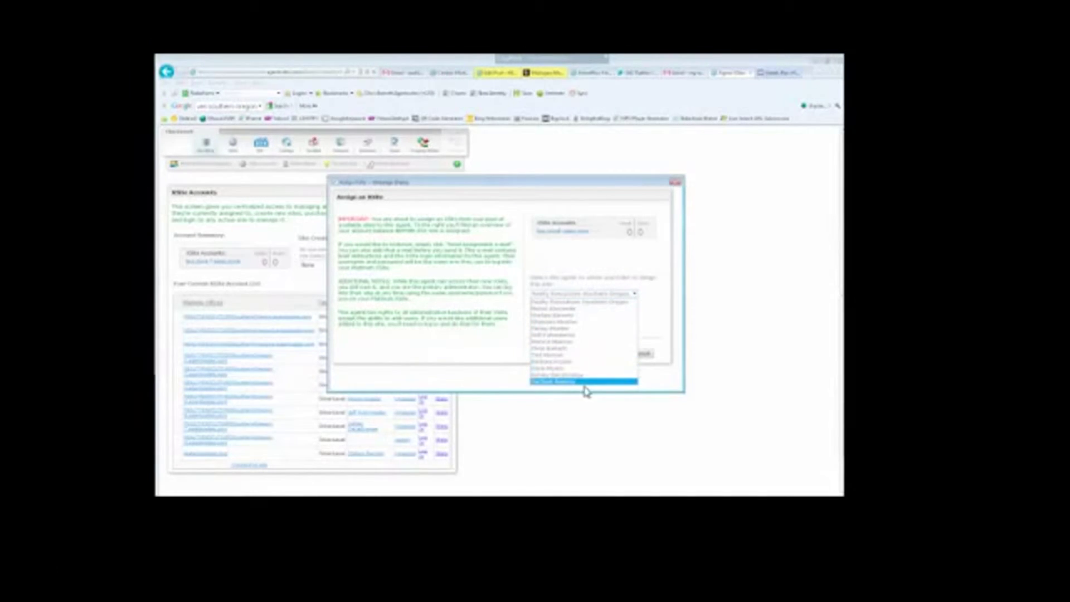
pyautogui.press('Up')
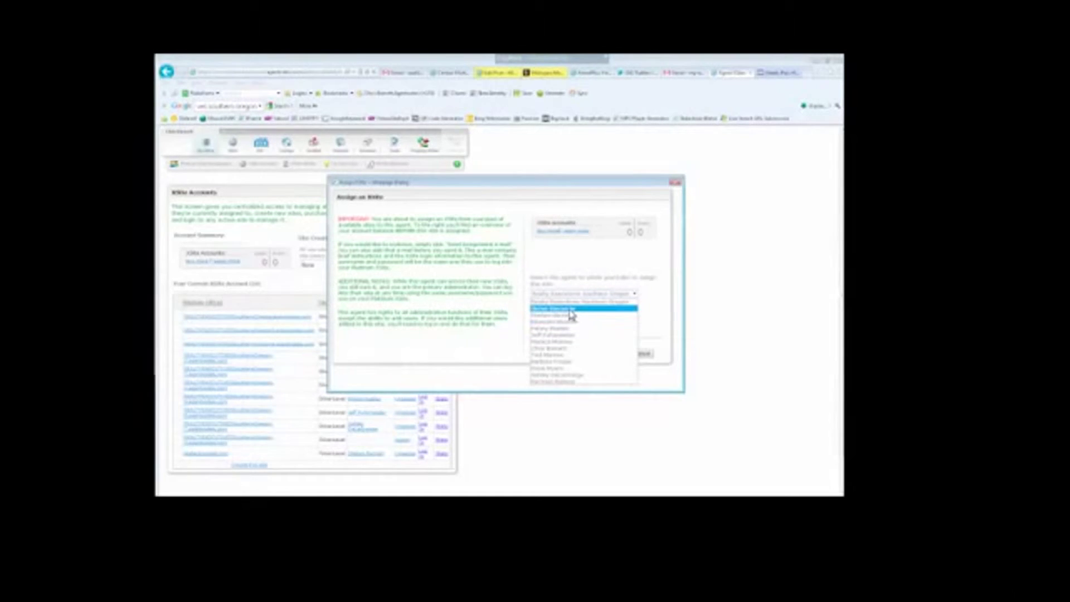
pyautogui.click(563, 344)
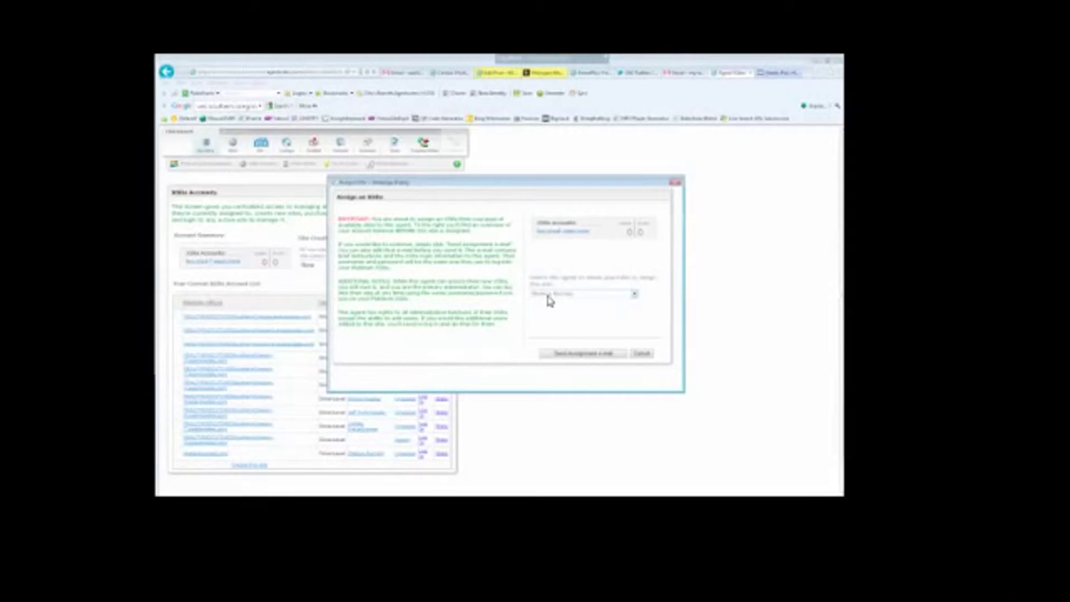
pyautogui.click(573, 353)
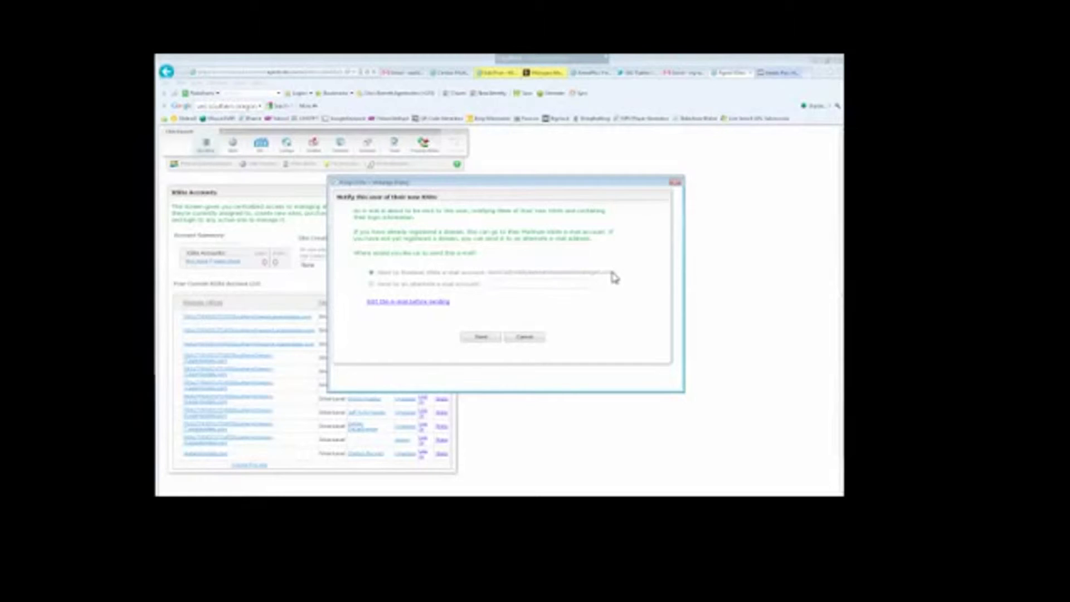
# - Select the alternate e-mail account option, review the assignment e-mail's text including its login details, and cancel the assignment without sending
pyautogui.click(371, 284)
pyautogui.click(391, 305)
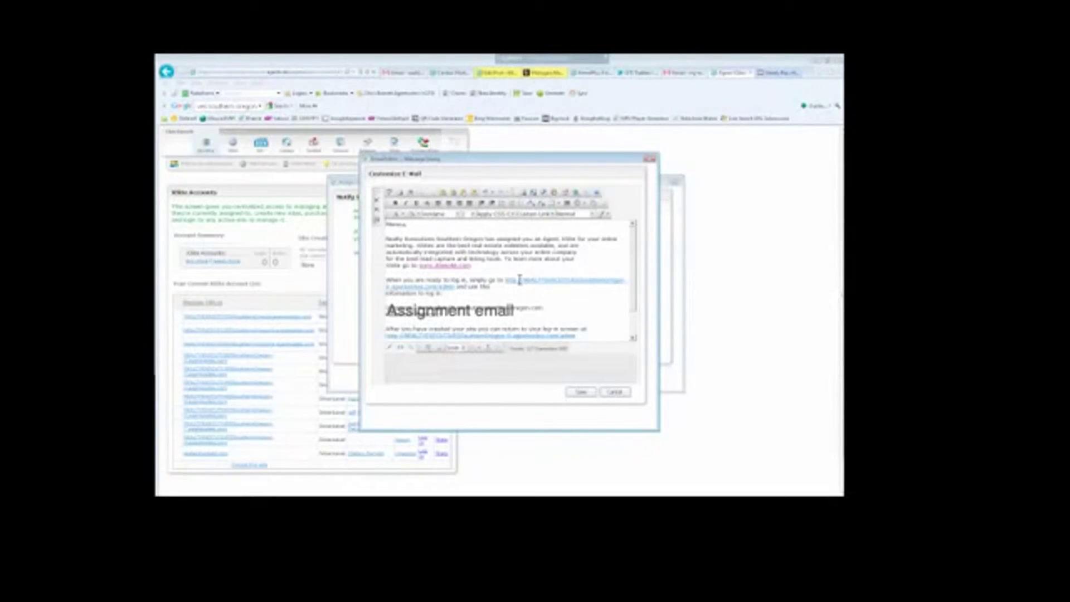
pyautogui.moveTo(542, 308); pyautogui.dragTo(449, 316)
pyautogui.scroll(-3, 561, 332)
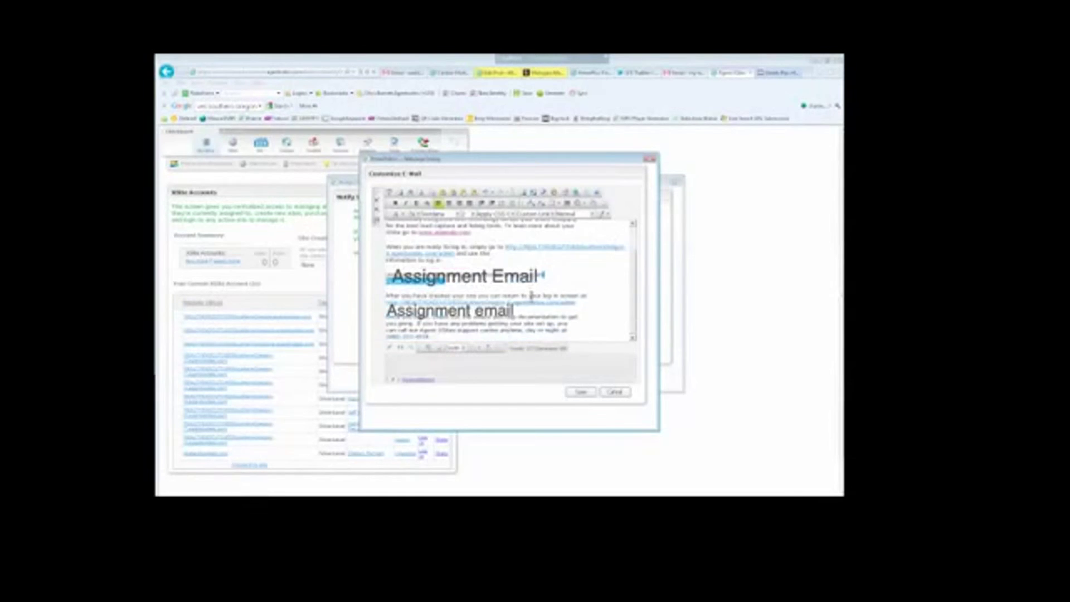
pyautogui.click(615, 392)
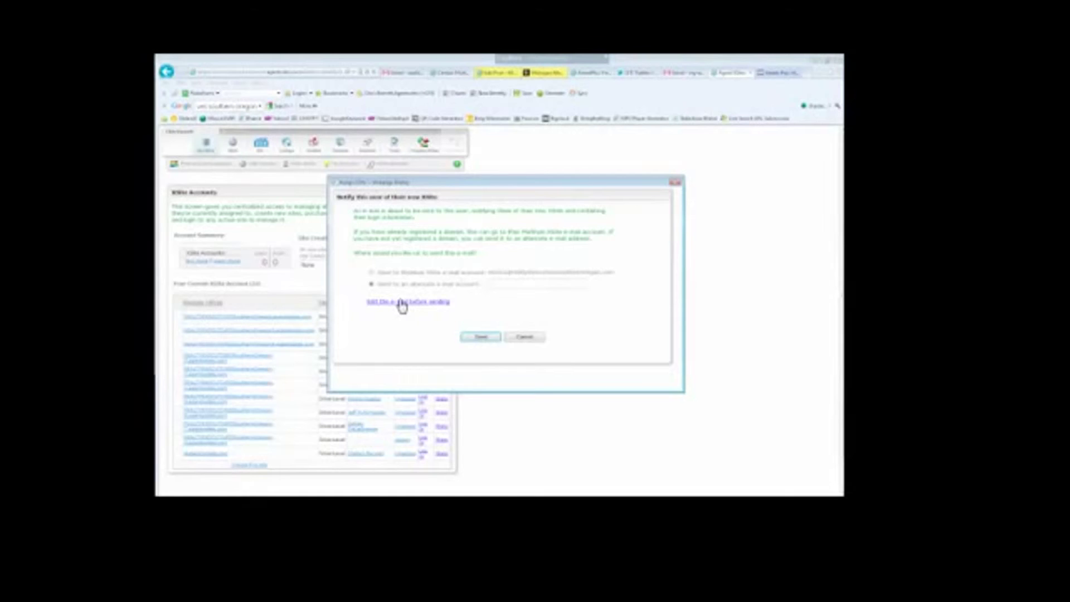
pyautogui.click(524, 340)
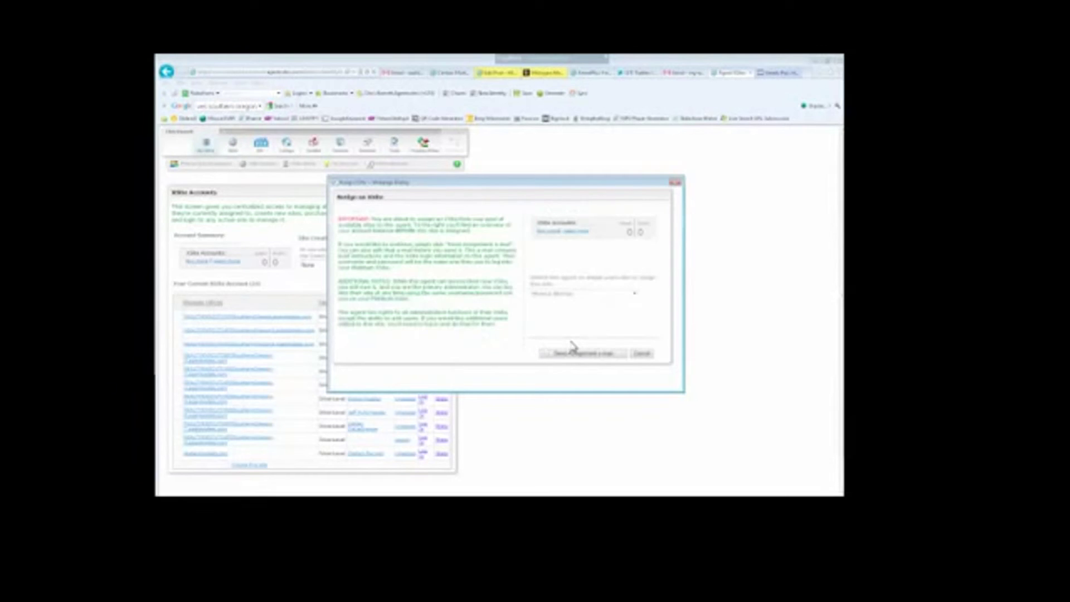
pyautogui.click(641, 354)
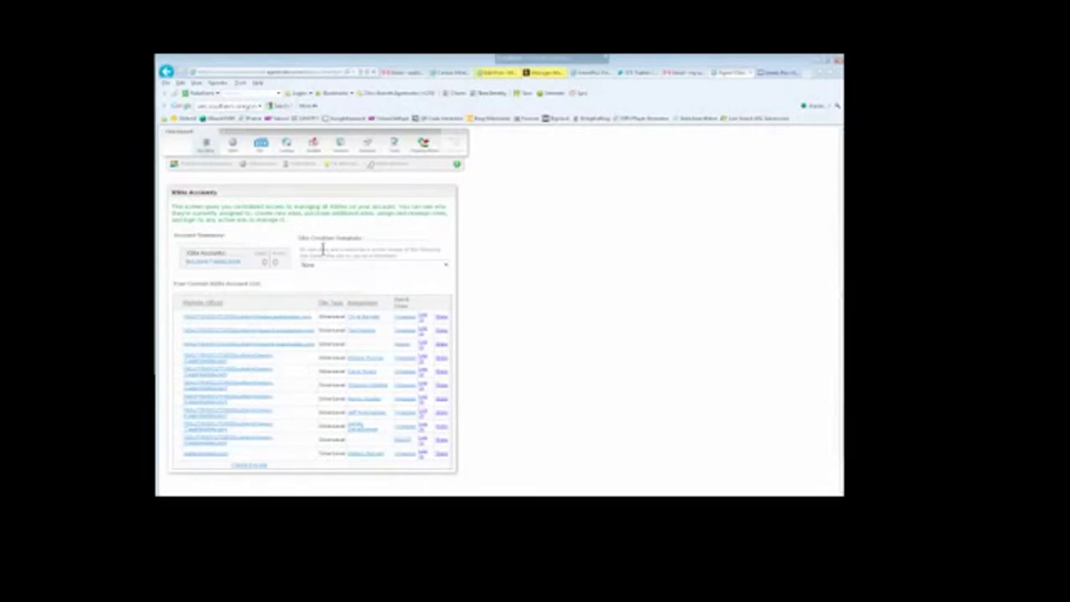
pyautogui.click(325, 265)
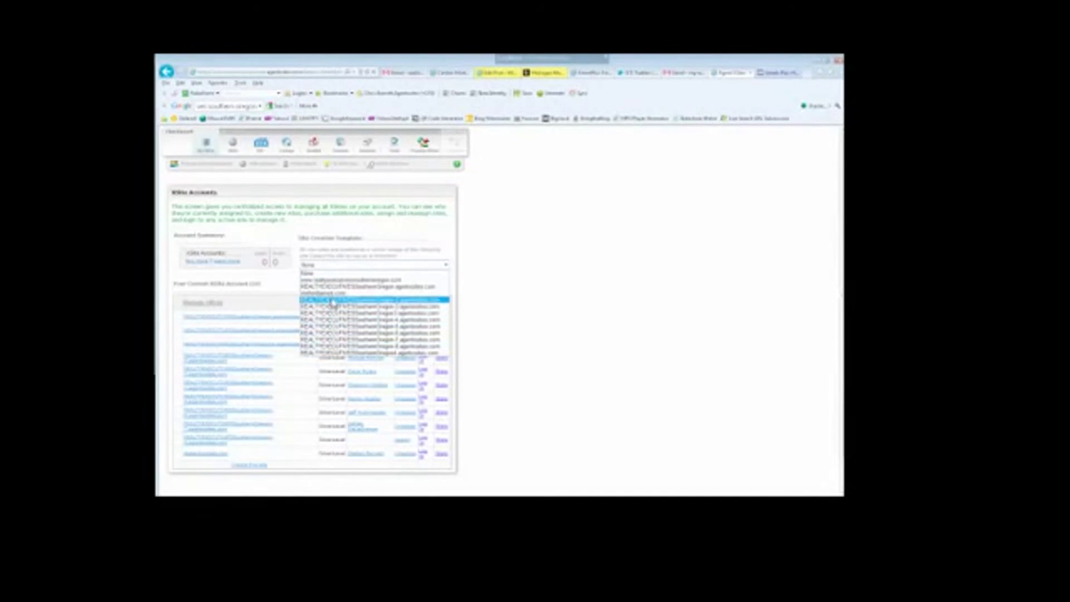
pyautogui.click(328, 280)
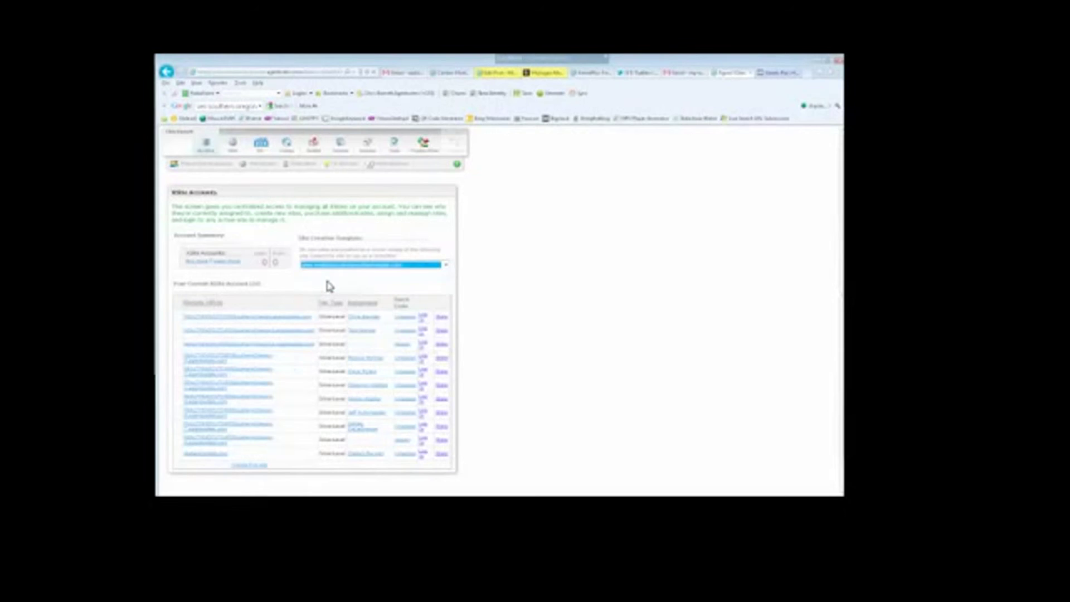
pyautogui.click(782, 73)
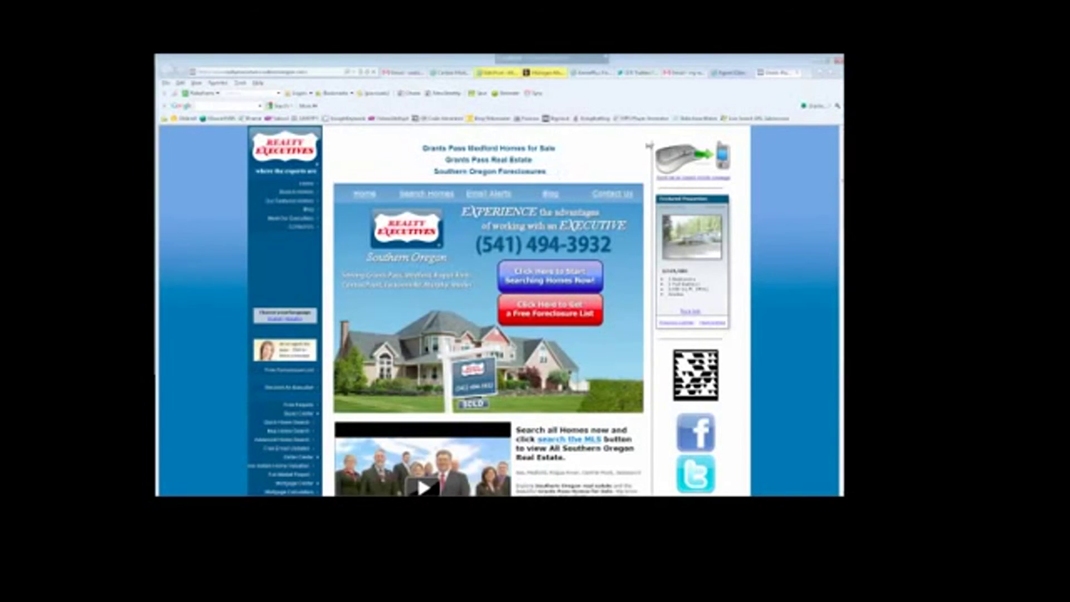
pyautogui.click(724, 77)
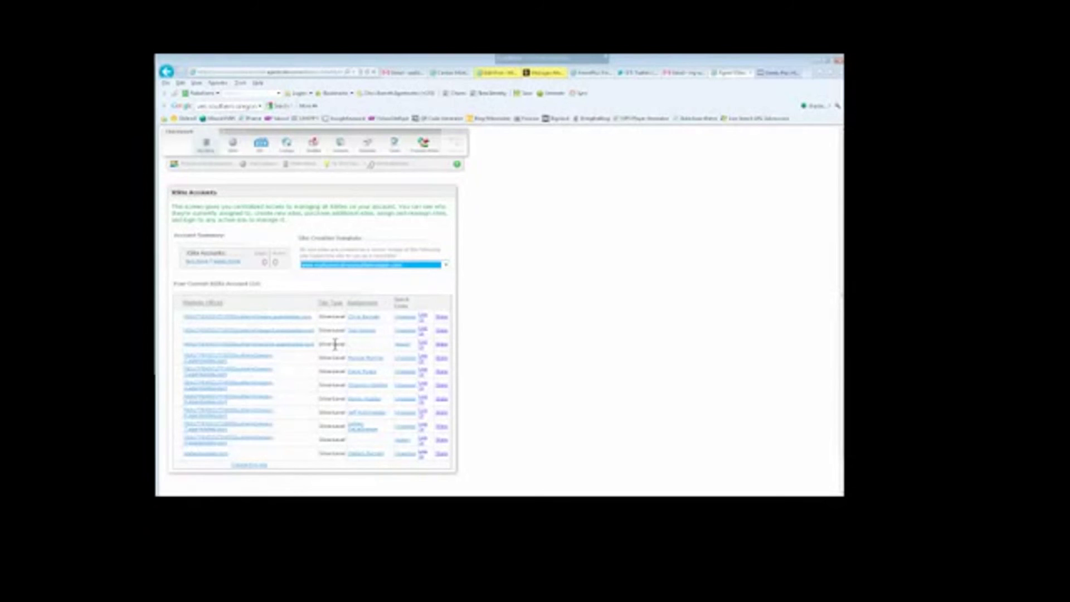
pyautogui.moveTo(345, 344); pyautogui.dragTo(320, 345)
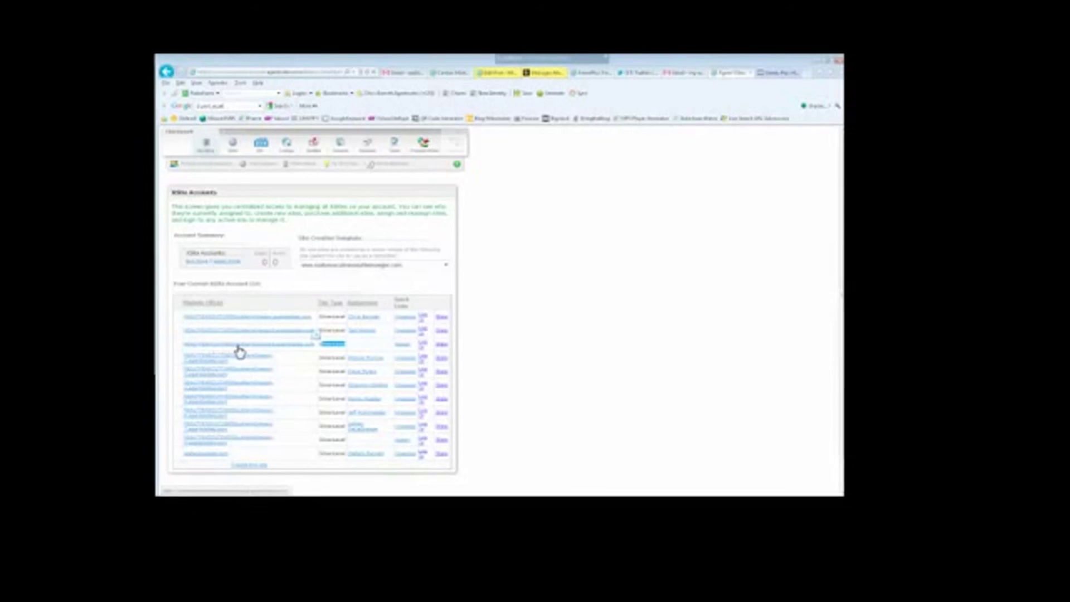
pyautogui.click(319, 343)
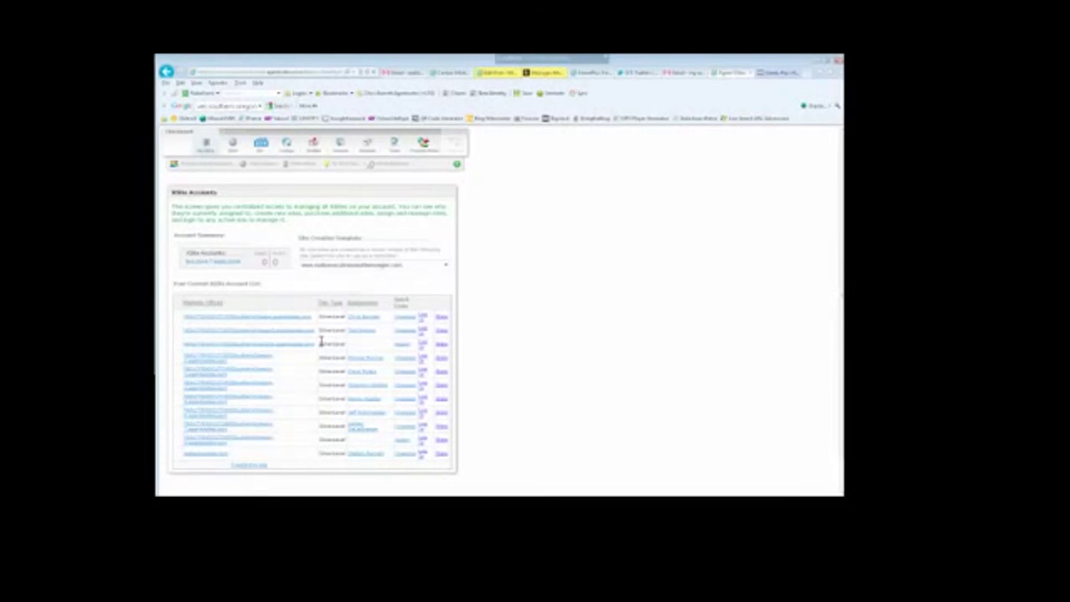
# - Change the Site Creation Template to one of the REALTYEXECUTIVESSouthernOregon agent sites
pyautogui.click(351, 266)
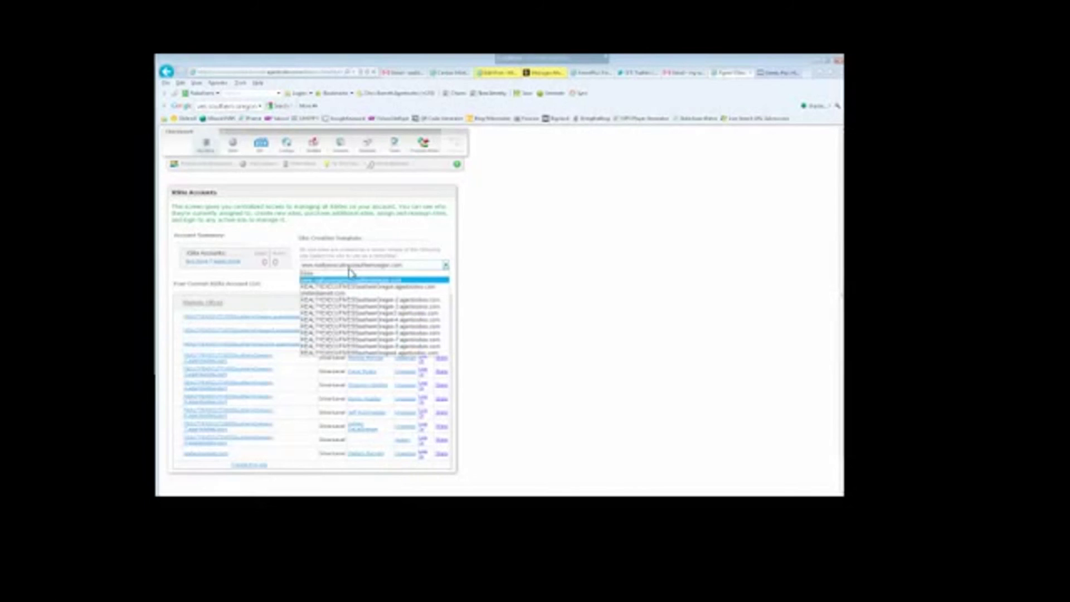
pyautogui.click(355, 322)
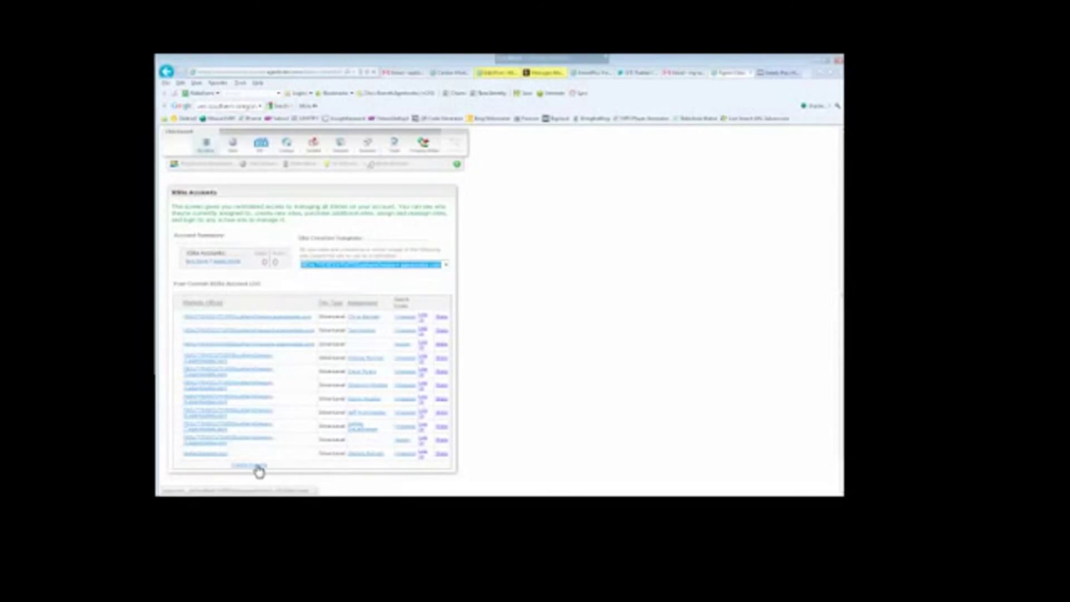